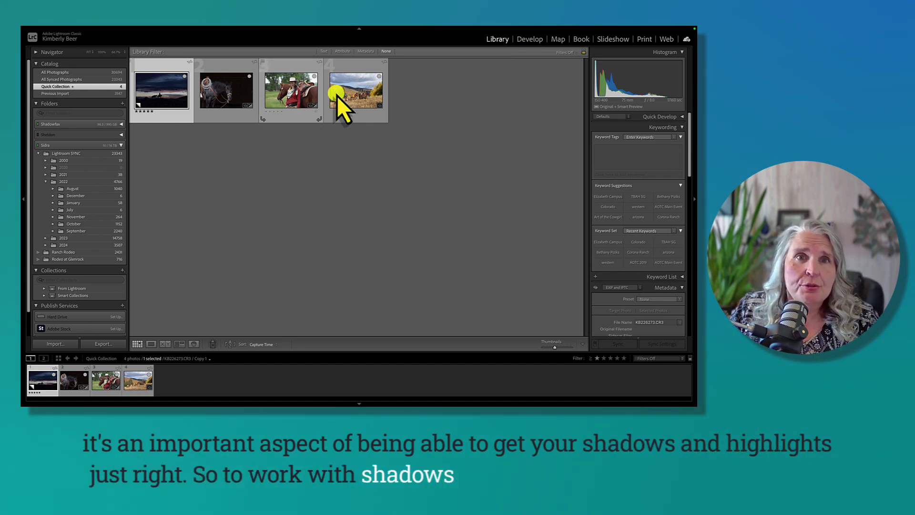
Open the autumn landscape photo with the pack horses for developing and set Shadows to +100 and Highlights to −100.
{"action": "left_click", "coordinate": [367, 76]}
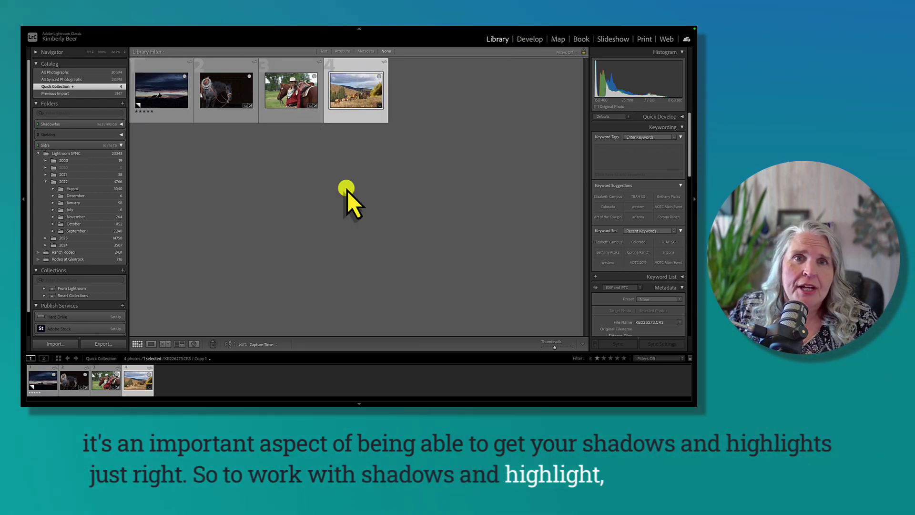
{"action": "left_click", "coordinate": [527, 44]}
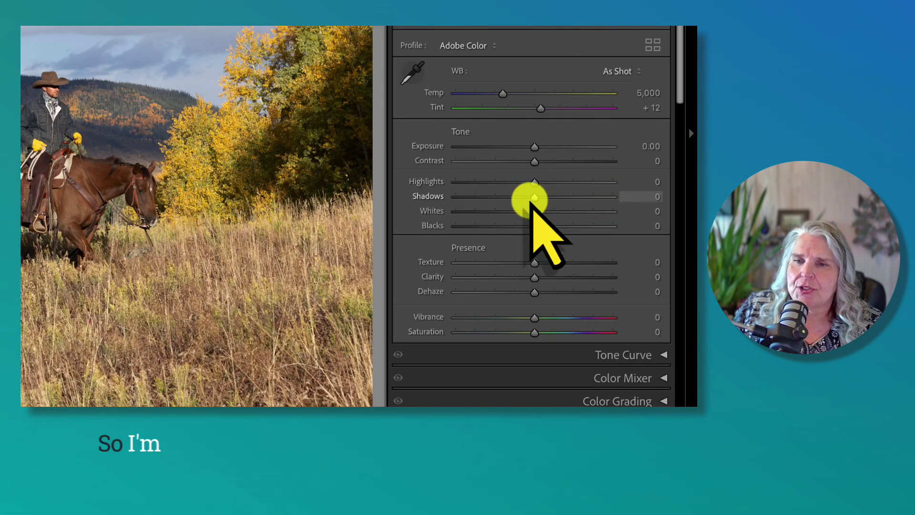
{"action": "left_click_drag", "start_coordinate": [530, 201], "coordinate": [621, 198]}
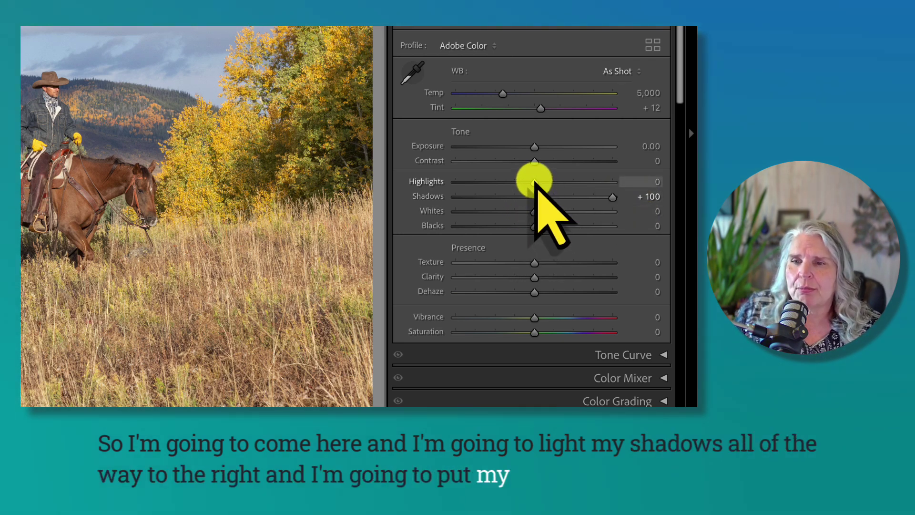
{"action": "left_click_drag", "start_coordinate": [535, 181], "coordinate": [431, 182]}
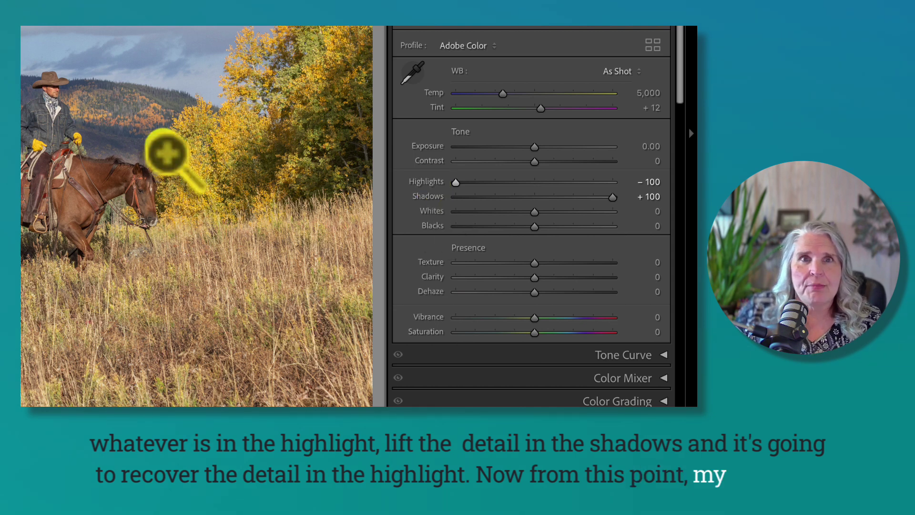
Compare the landscape's before and after versions side by side, return to the single view and set Blacks to −41.
{"action": "key", "text": "z"}
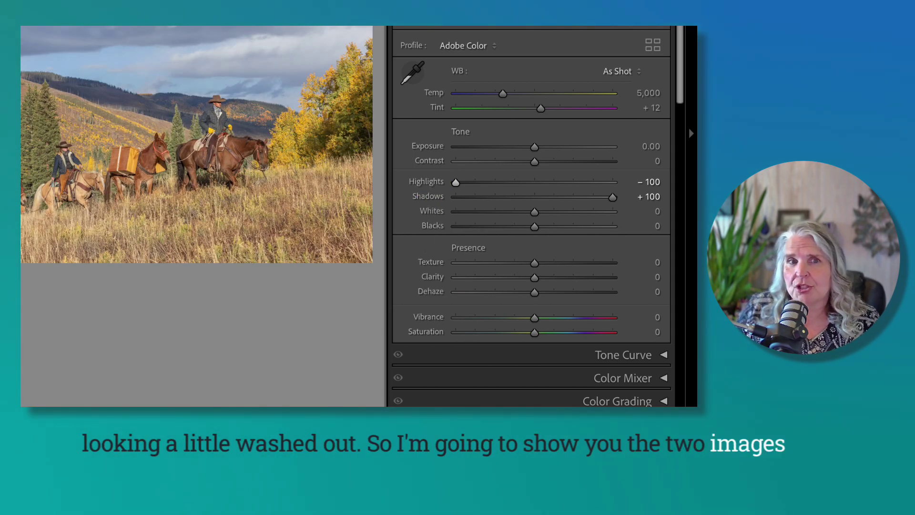
{"action": "left_click", "coordinate": [170, 344]}
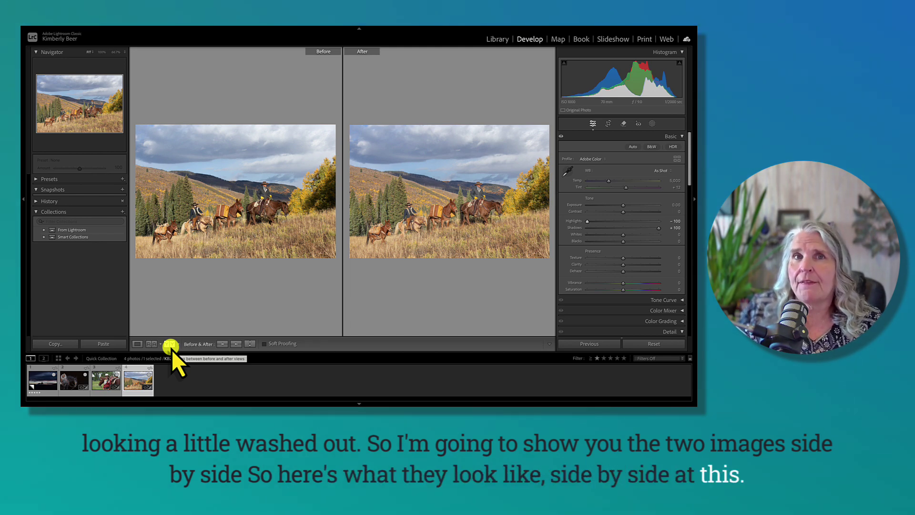
{"action": "left_click", "coordinate": [137, 344]}
{"action": "left_click_drag", "start_coordinate": [622, 241], "coordinate": [608, 248]}
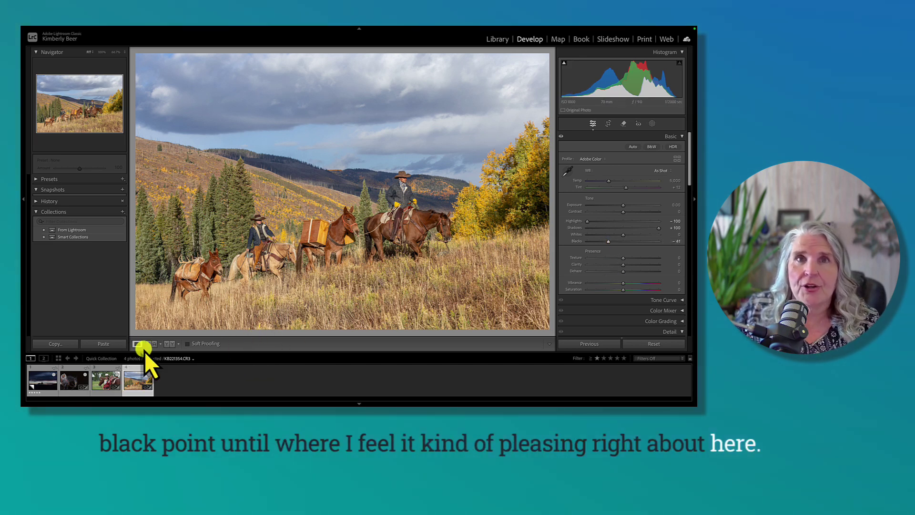
Compare the landscape's before and after versions side by side, examining the sky and hillside up close.
{"action": "left_click", "coordinate": [168, 343]}
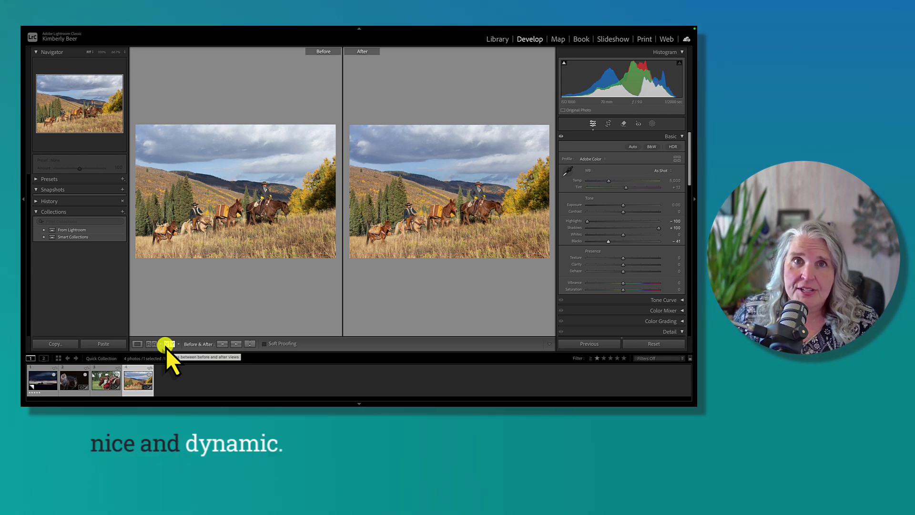
{"action": "left_click", "coordinate": [386, 165]}
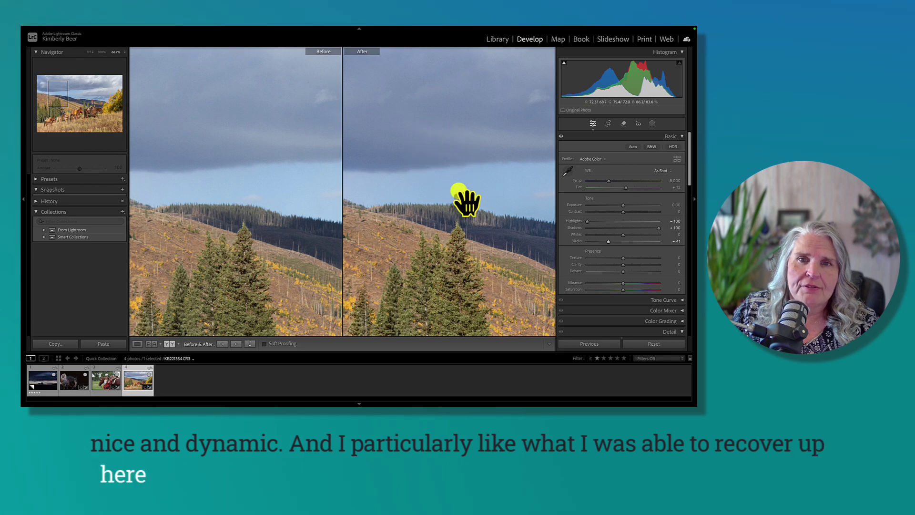
{"action": "left_click", "coordinate": [476, 231]}
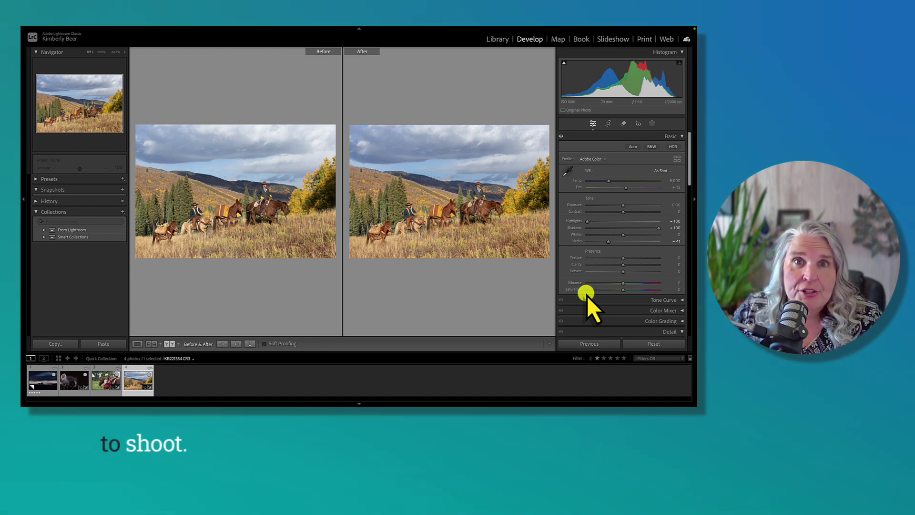
Switch to the cowgirl portrait in single view and set Shadows to +100 and Highlights to −100.
{"action": "left_click", "coordinate": [105, 382]}
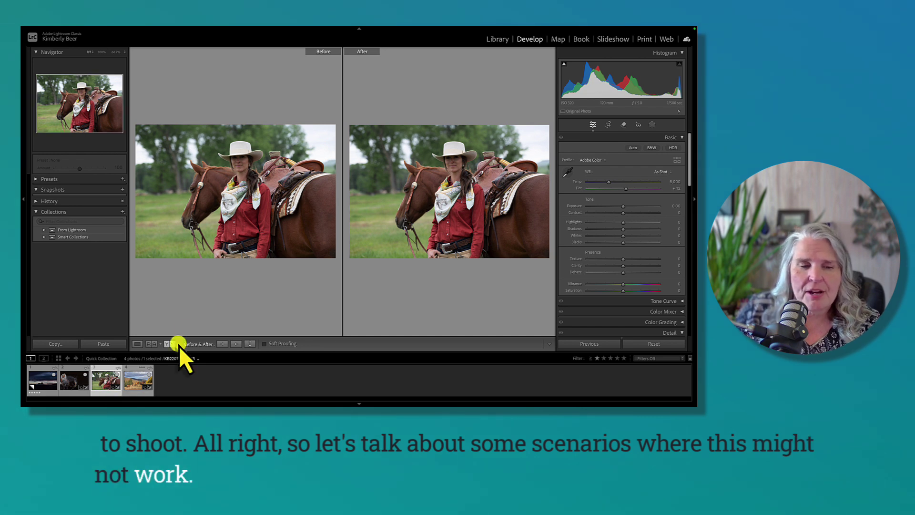
{"action": "left_click", "coordinate": [135, 344]}
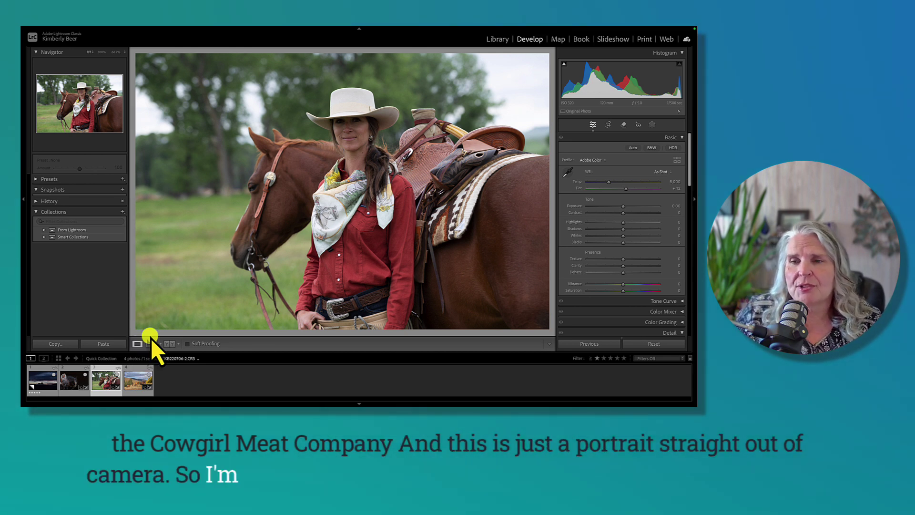
{"action": "left_click_drag", "start_coordinate": [623, 228], "coordinate": [579, 222]}
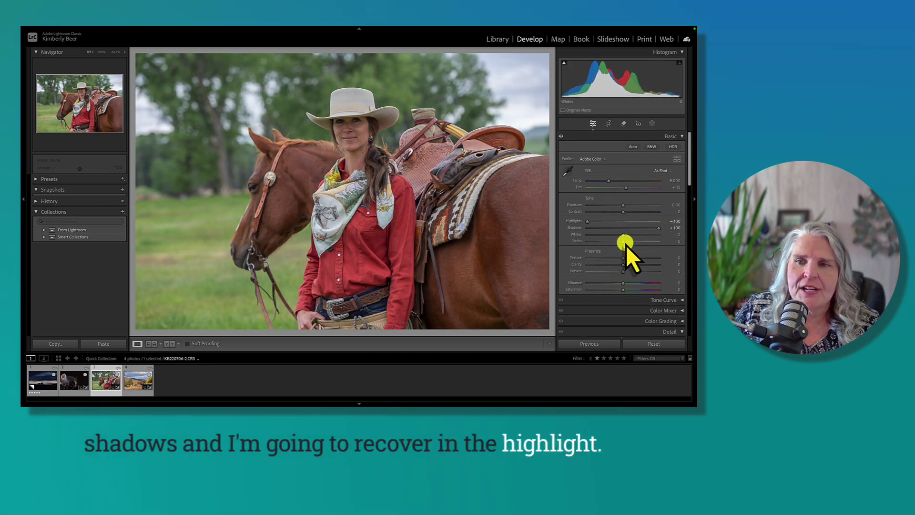
Set the portrait's Blacks to −42, judging the change in the side-by-side before and after view.
{"action": "left_click_drag", "start_coordinate": [624, 241], "coordinate": [610, 242]}
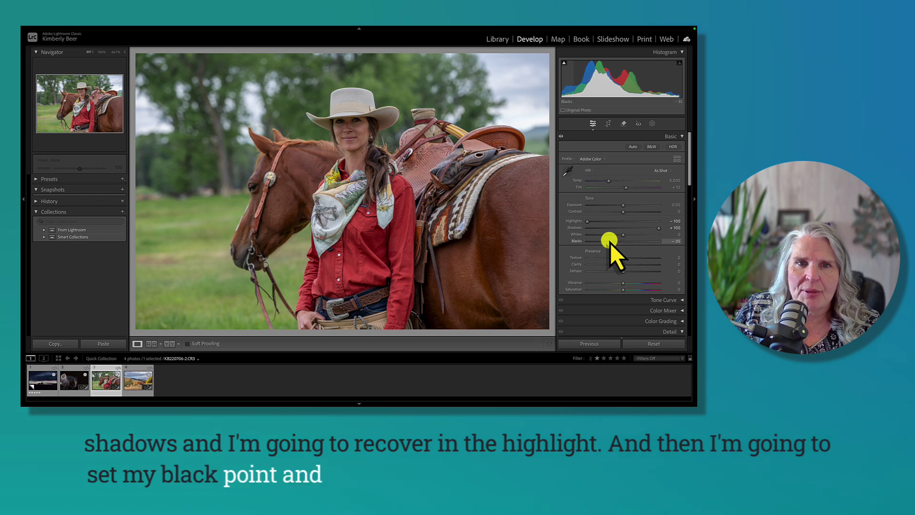
{"action": "left_click", "coordinate": [170, 344]}
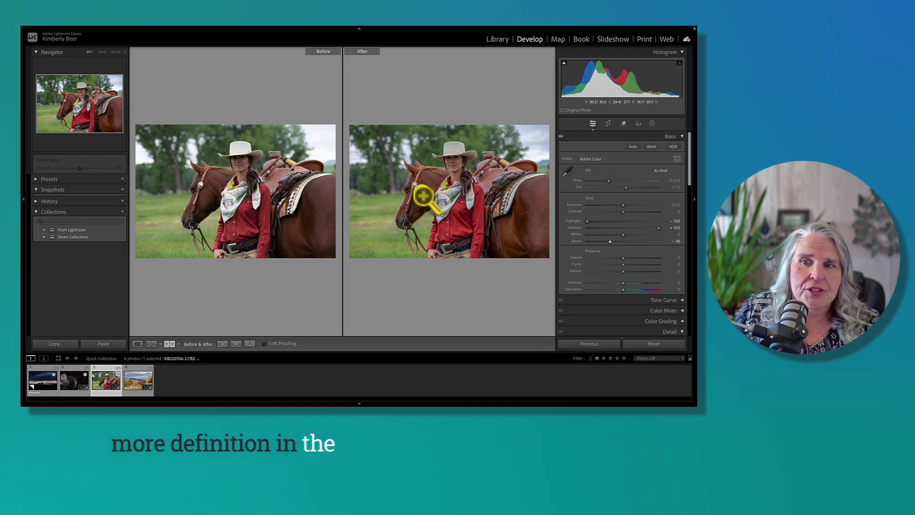
{"action": "left_click_drag", "start_coordinate": [610, 244], "coordinate": [608, 245]}
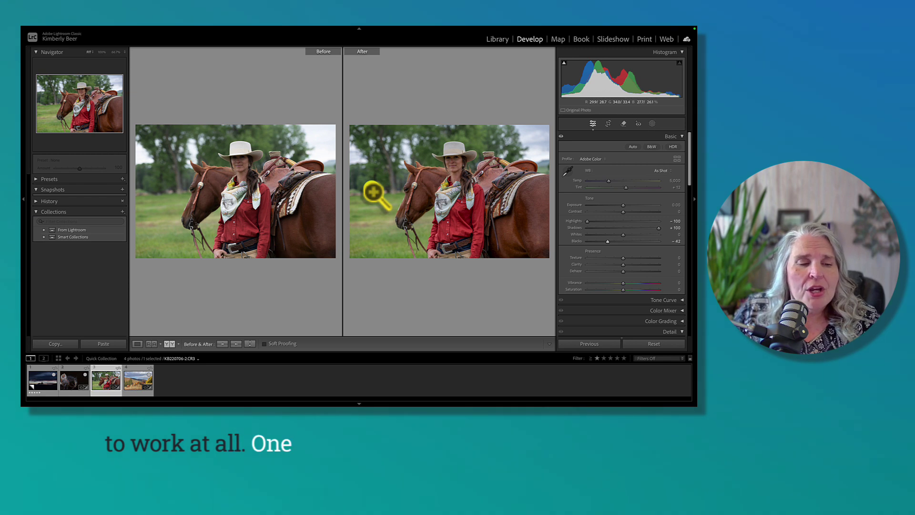
Switch to the photo of the dark horse on a black background and show it in single view.
{"action": "left_click", "coordinate": [77, 379]}
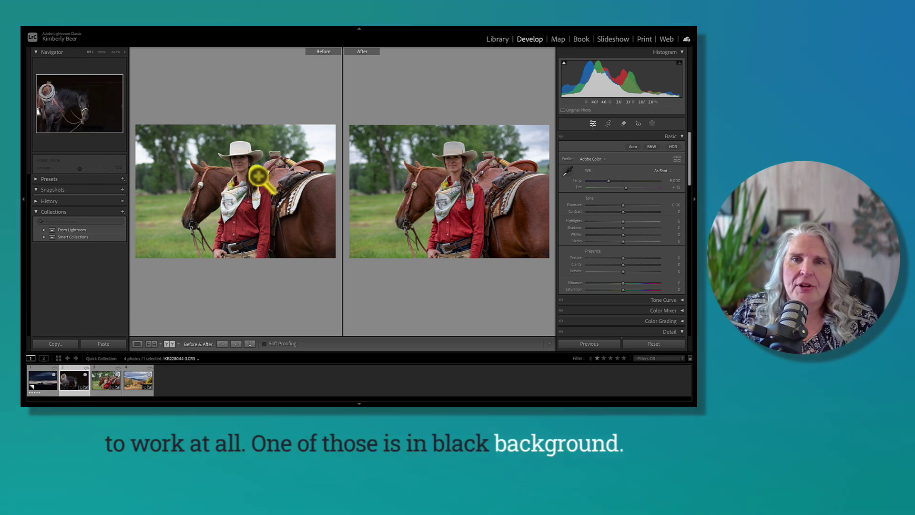
{"action": "left_click", "coordinate": [137, 343]}
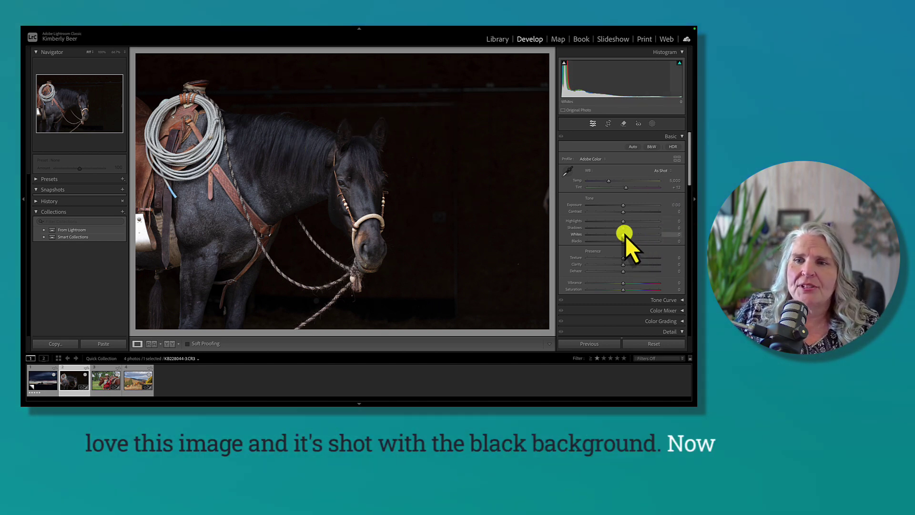
{"action": "left_click_drag", "start_coordinate": [622, 228], "coordinate": [567, 223]}
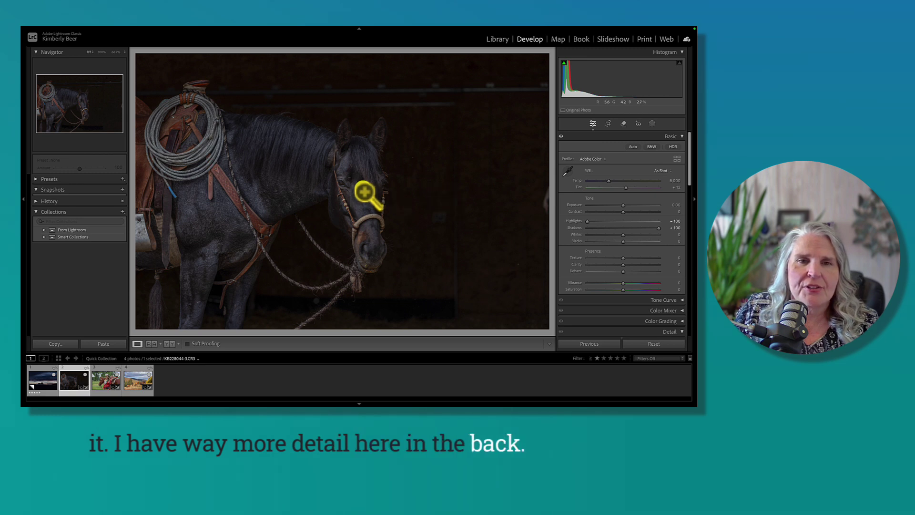
{"action": "double_click", "coordinate": [659, 231]}
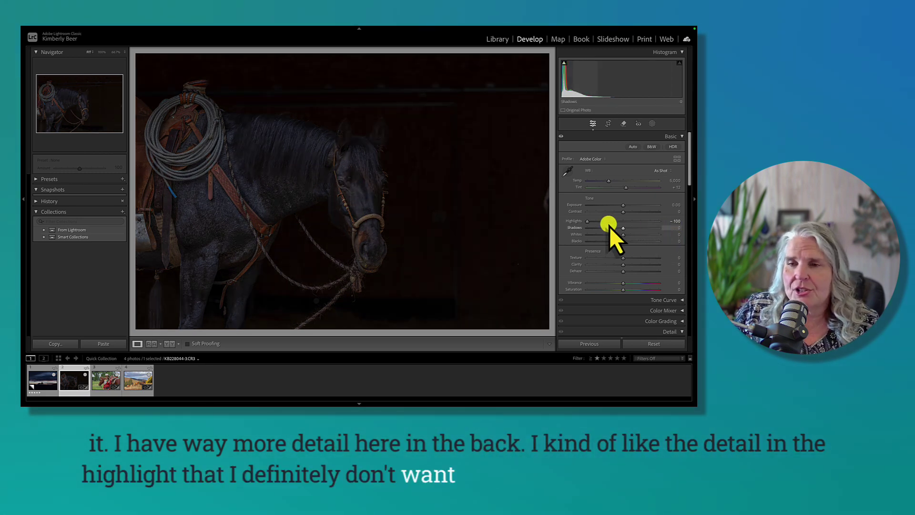
{"action": "double_click", "coordinate": [587, 224]}
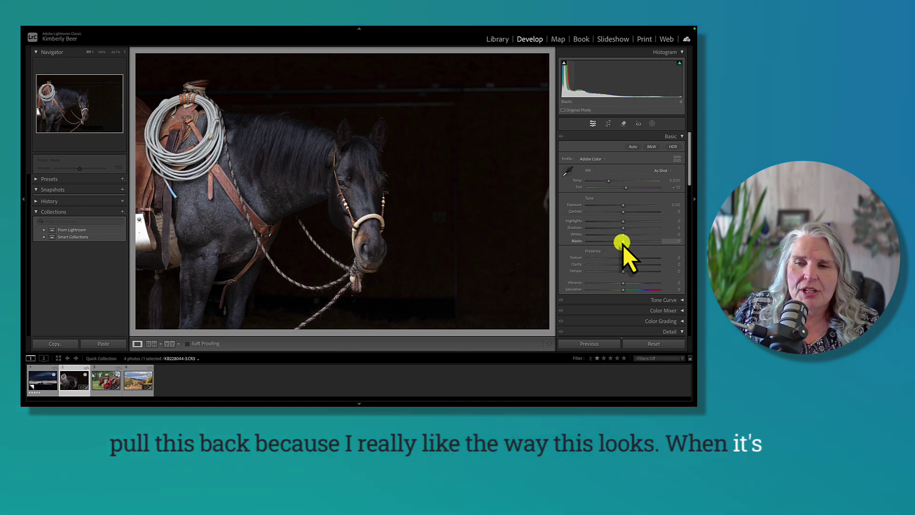
Darken the background of the horse photo by setting Blacks to −15.
{"action": "left_click_drag", "start_coordinate": [622, 245], "coordinate": [611, 244]}
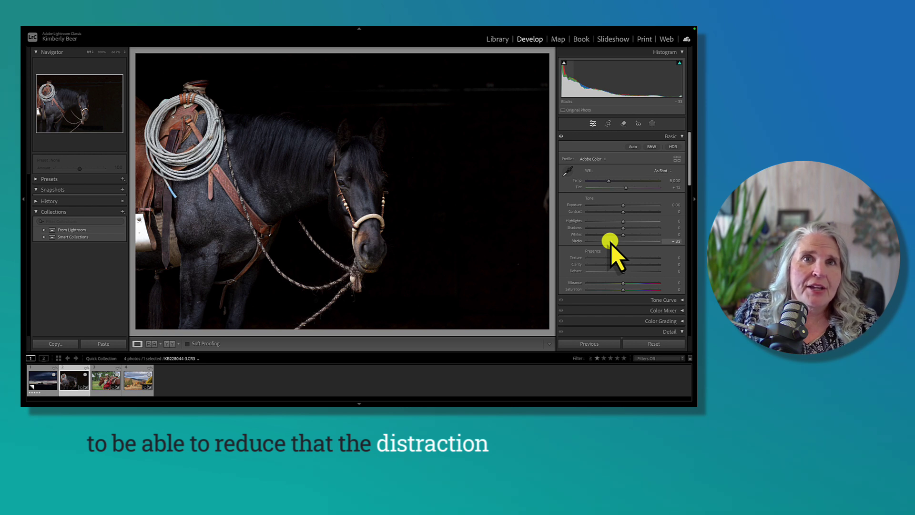
{"action": "mouse_move", "coordinate": [611, 243]}
{"action": "left_mouse_down"}
{"action": "mouse_move", "coordinate": [598, 244]}
{"action": "mouse_move", "coordinate": [616, 244]}
{"action": "left_mouse_up"}
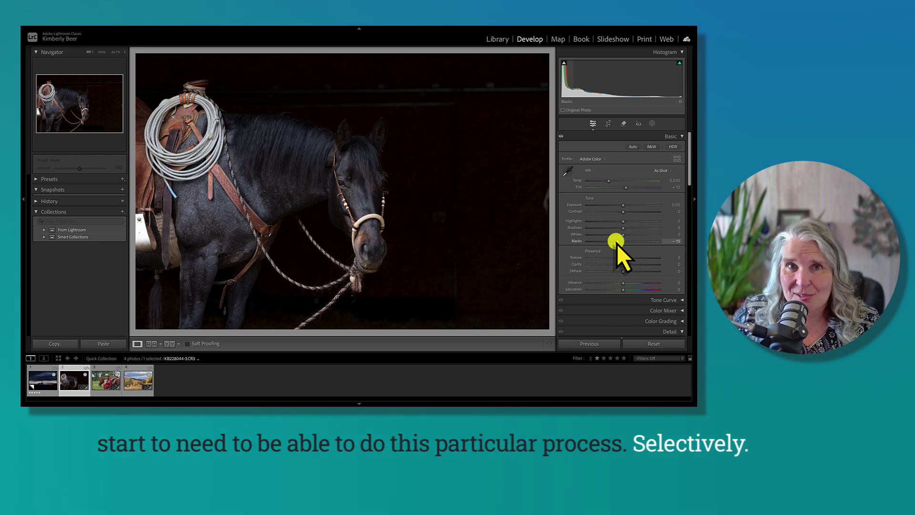
Create a Select Subject mask of the horse and invert it to cover the background.
{"action": "left_click", "coordinate": [653, 126]}
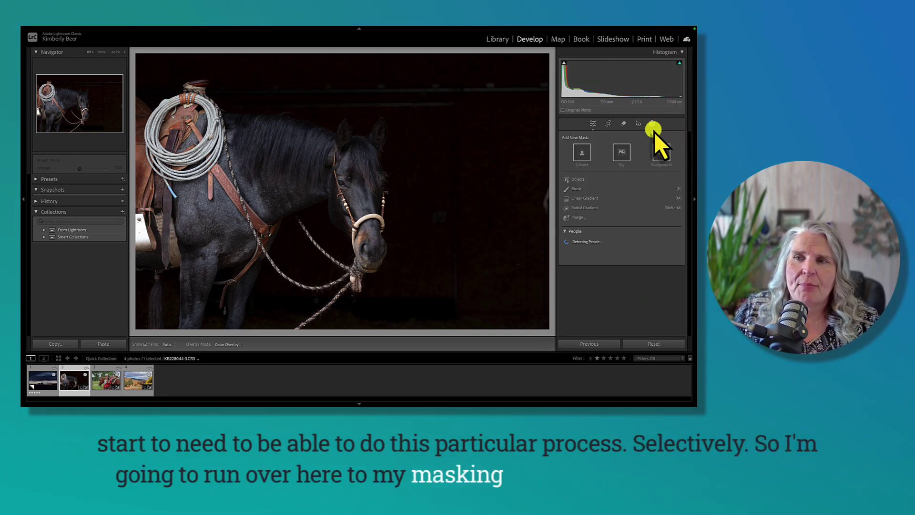
{"action": "left_click", "coordinate": [580, 158]}
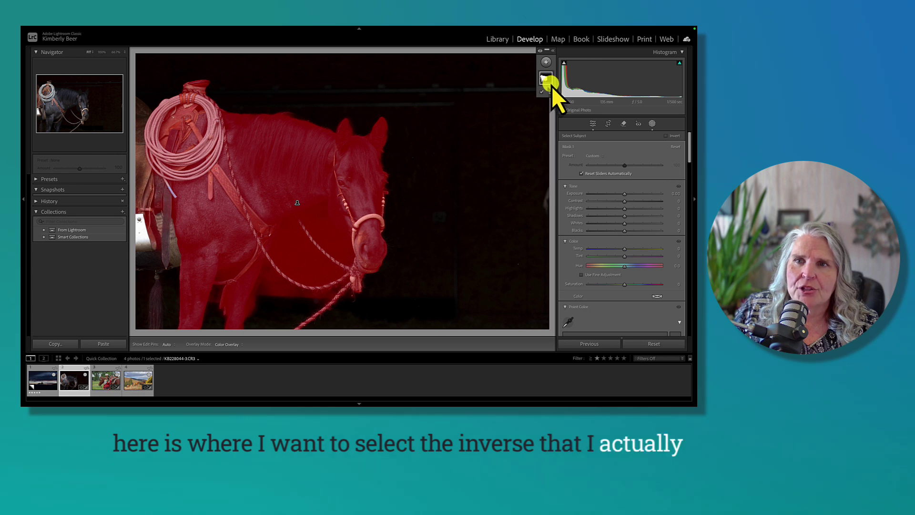
{"action": "mouse_move", "coordinate": [549, 99]}
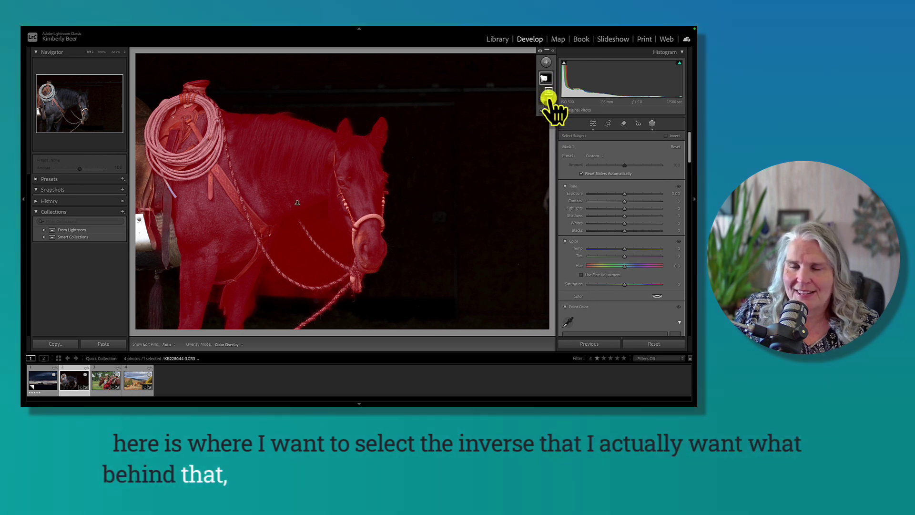
{"action": "double_click", "coordinate": [548, 81]}
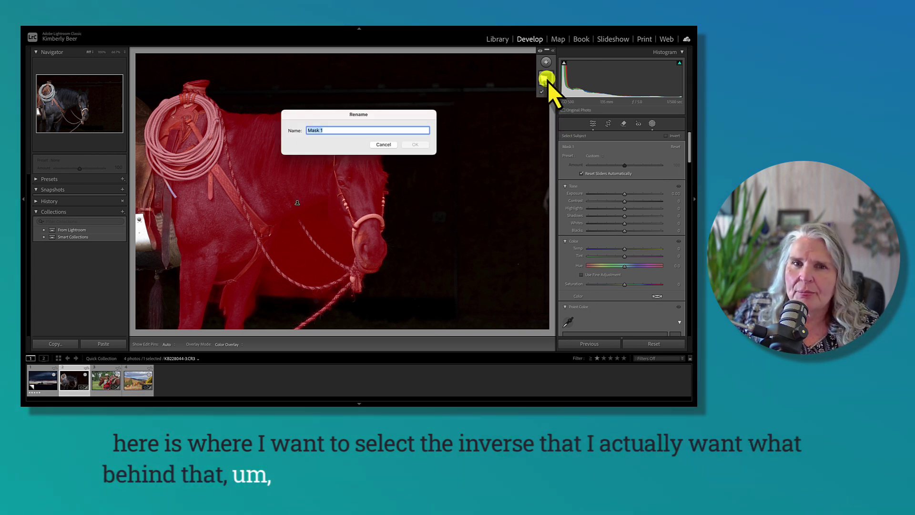
{"action": "left_click", "coordinate": [388, 146]}
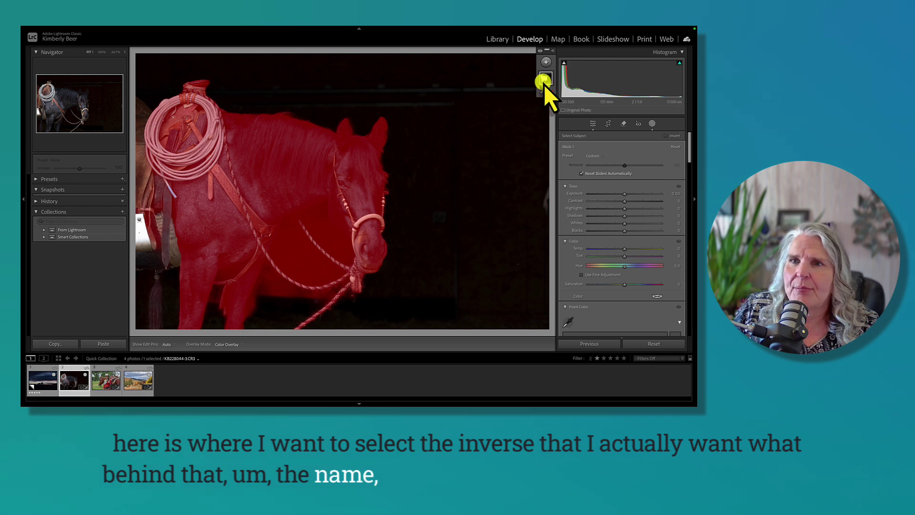
{"action": "right_click", "coordinate": [544, 82]}
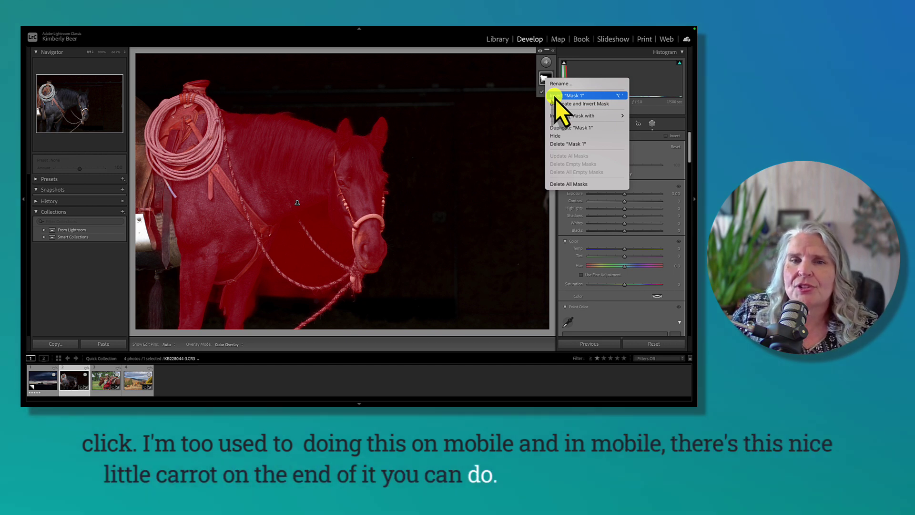
{"action": "left_click", "coordinate": [555, 99]}
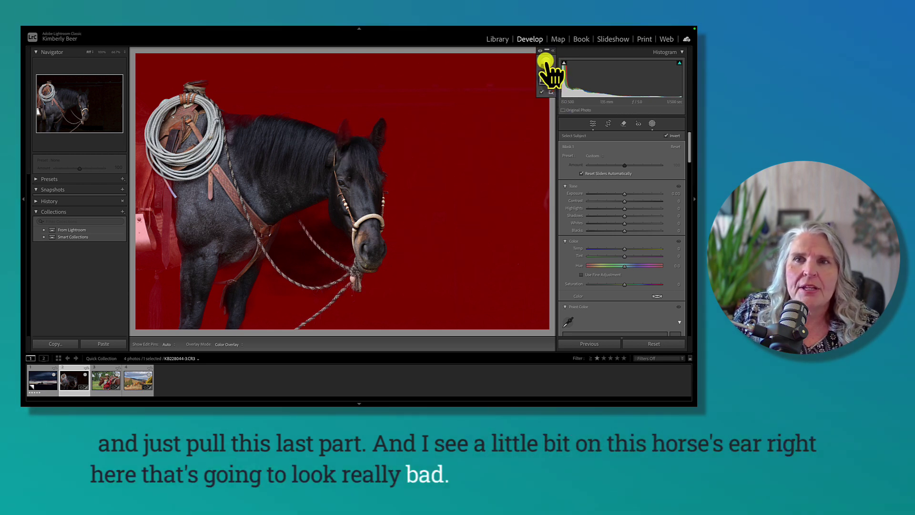
Subtract from the background mask with a brush, painting over the horse's ear and along its back near the rope coil.
{"action": "mouse_move", "coordinate": [545, 93]}
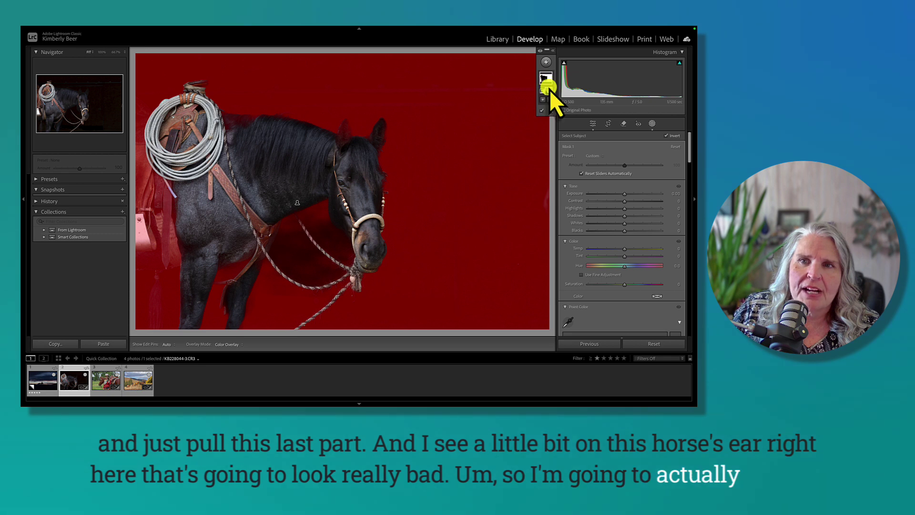
{"action": "left_click", "coordinate": [550, 100]}
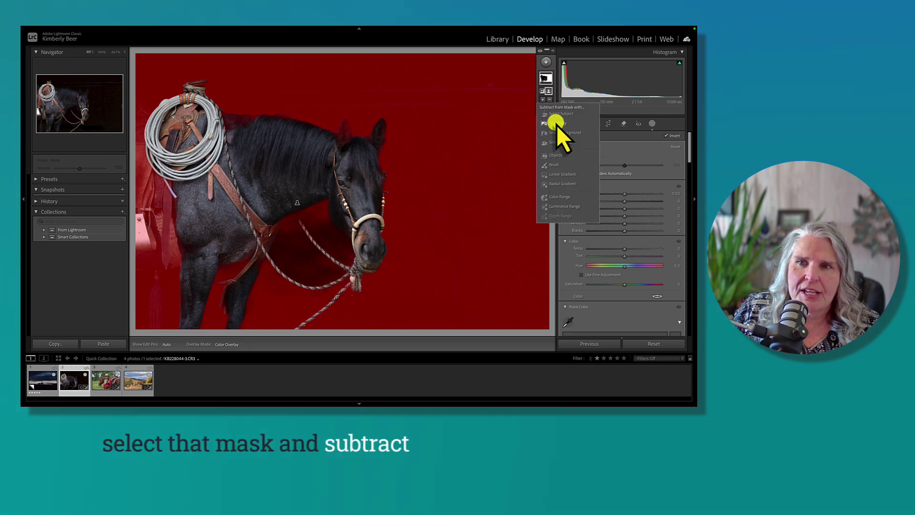
{"action": "left_click", "coordinate": [552, 165]}
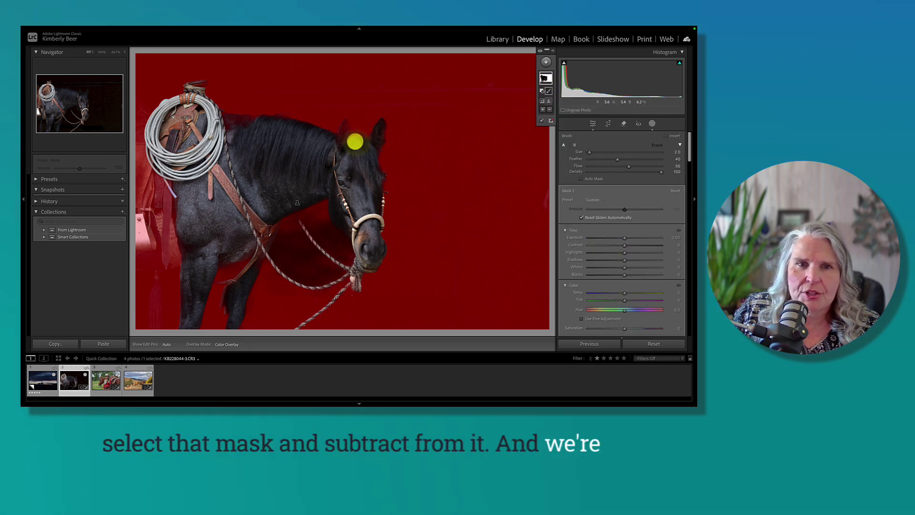
{"action": "key", "text": "h"}
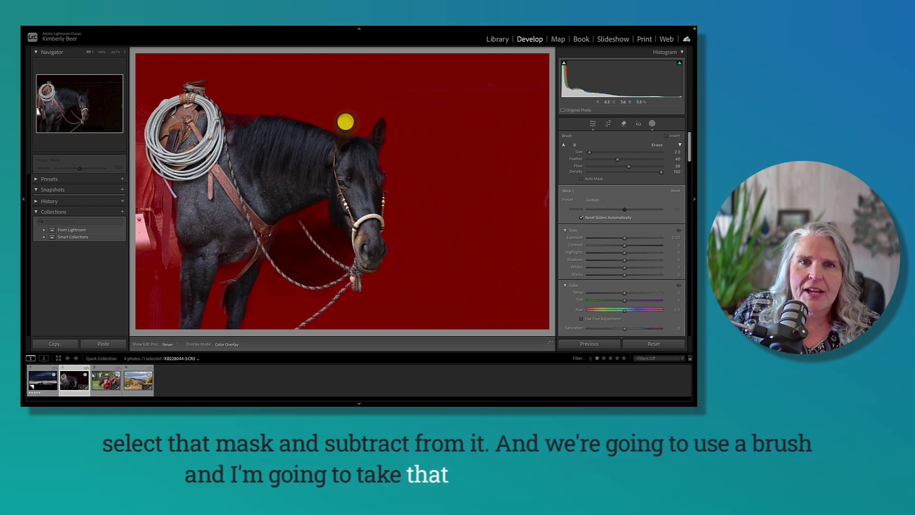
{"action": "key", "text": "h"}
{"action": "mouse_move", "coordinate": [342, 127]}
{"action": "left_mouse_down"}
{"action": "mouse_move", "coordinate": [342, 136]}
{"action": "mouse_move", "coordinate": [343, 118]}
{"action": "mouse_move", "coordinate": [338, 147]}
{"action": "mouse_move", "coordinate": [346, 135]}
{"action": "left_mouse_up"}
{"action": "key", "text": "h"}
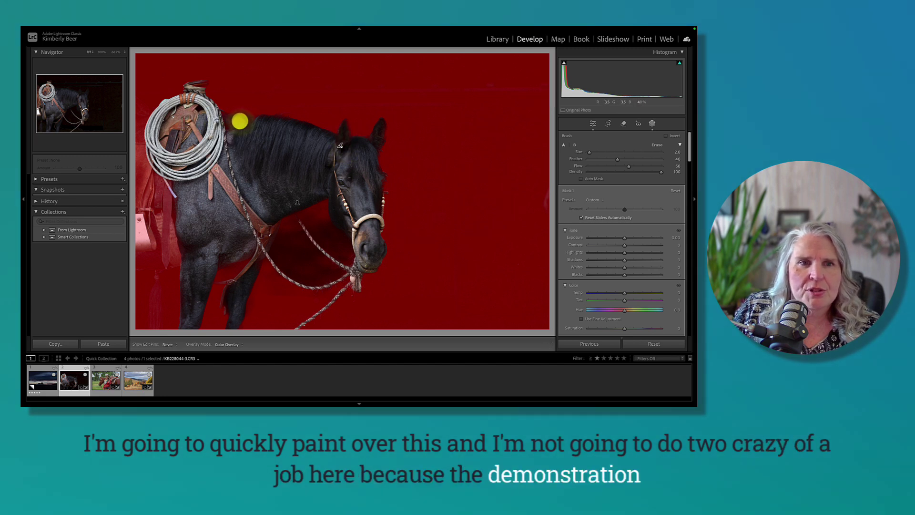
{"action": "mouse_move", "coordinate": [239, 118]}
{"action": "left_mouse_down"}
{"action": "mouse_move", "coordinate": [261, 117]}
{"action": "mouse_move", "coordinate": [228, 119]}
{"action": "mouse_move", "coordinate": [237, 121]}
{"action": "mouse_move", "coordinate": [226, 129]}
{"action": "mouse_move", "coordinate": [236, 130]}
{"action": "mouse_move", "coordinate": [159, 178]}
{"action": "mouse_move", "coordinate": [162, 214]}
{"action": "mouse_move", "coordinate": [155, 200]}
{"action": "mouse_move", "coordinate": [146, 209]}
{"action": "mouse_move", "coordinate": [161, 155]}
{"action": "mouse_move", "coordinate": [190, 146]}
{"action": "mouse_move", "coordinate": [166, 163]}
{"action": "mouse_move", "coordinate": [171, 94]}
{"action": "mouse_move", "coordinate": [140, 164]}
{"action": "mouse_move", "coordinate": [385, 245]}
{"action": "mouse_move", "coordinate": [310, 252]}
{"action": "mouse_move", "coordinate": [323, 266]}
{"action": "mouse_move", "coordinate": [303, 255]}
{"action": "mouse_move", "coordinate": [295, 231]}
{"action": "mouse_move", "coordinate": [338, 224]}
{"action": "mouse_move", "coordinate": [215, 174]}
{"action": "left_mouse_up"}
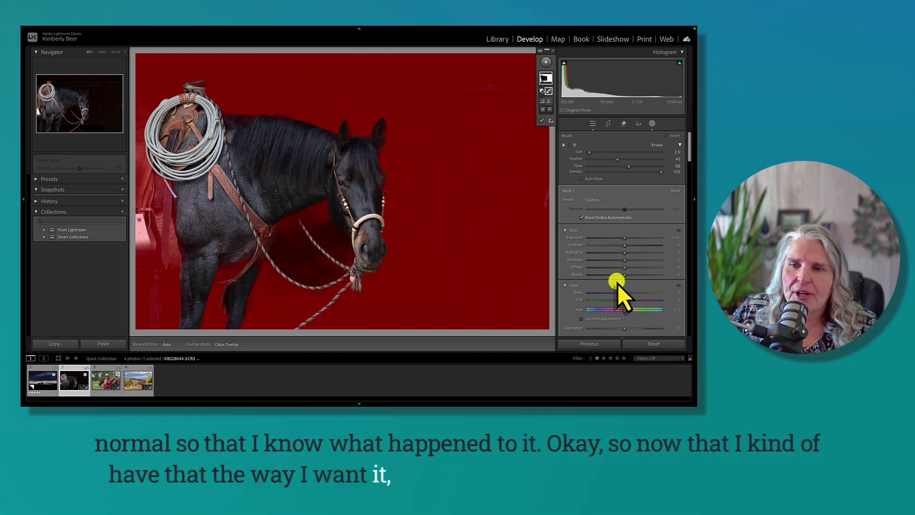
Set the background mask's Blacks to −49, leave masking and compare the horse photo side by side before and after.
{"action": "left_click_drag", "start_coordinate": [622, 277], "coordinate": [607, 279]}
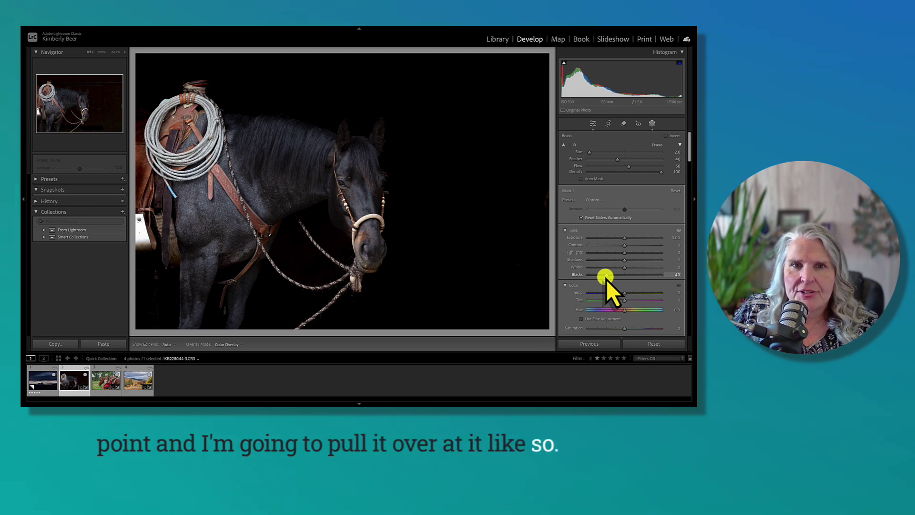
{"action": "left_click_drag", "start_coordinate": [606, 280], "coordinate": [605, 279]}
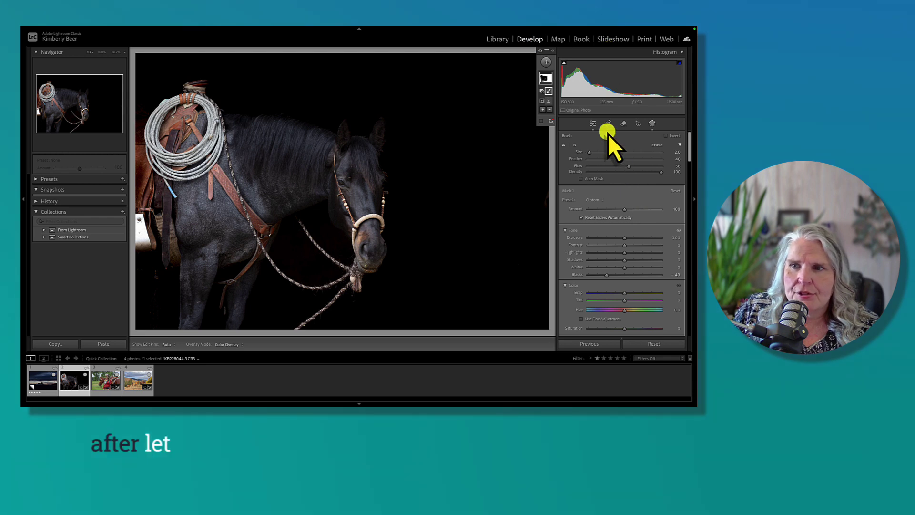
{"action": "left_click", "coordinate": [593, 125]}
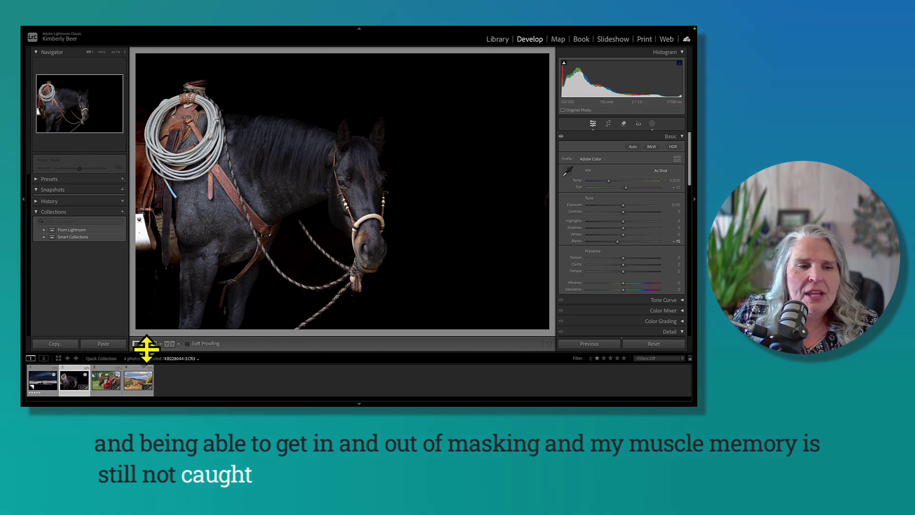
{"action": "left_click", "coordinate": [167, 345]}
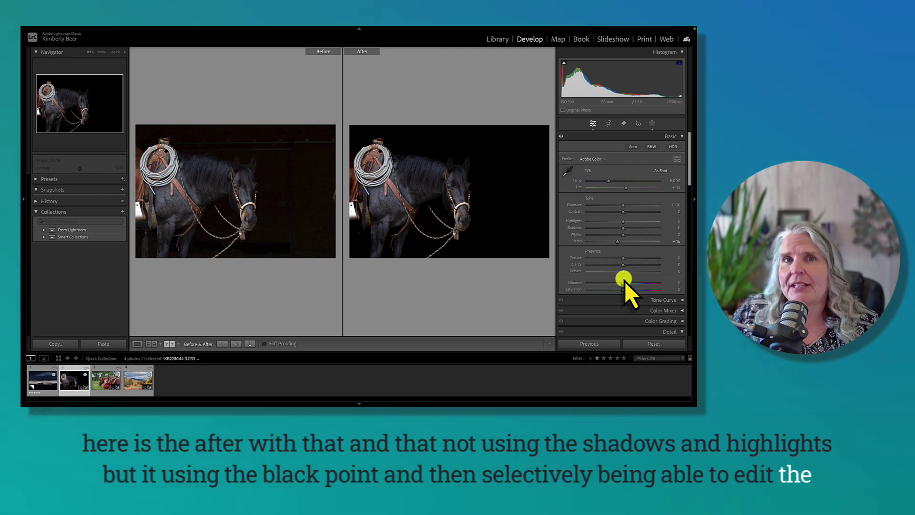
{"action": "left_click", "coordinate": [138, 344]}
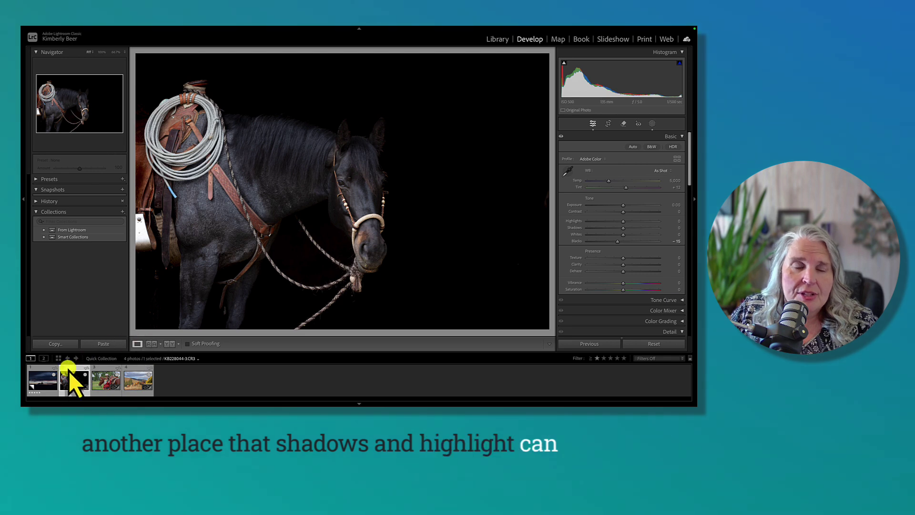
Switch to the sunset photo of the silhouetted rider and set Blacks to −50, keeping Highlights at 0.
{"action": "left_click", "coordinate": [39, 382]}
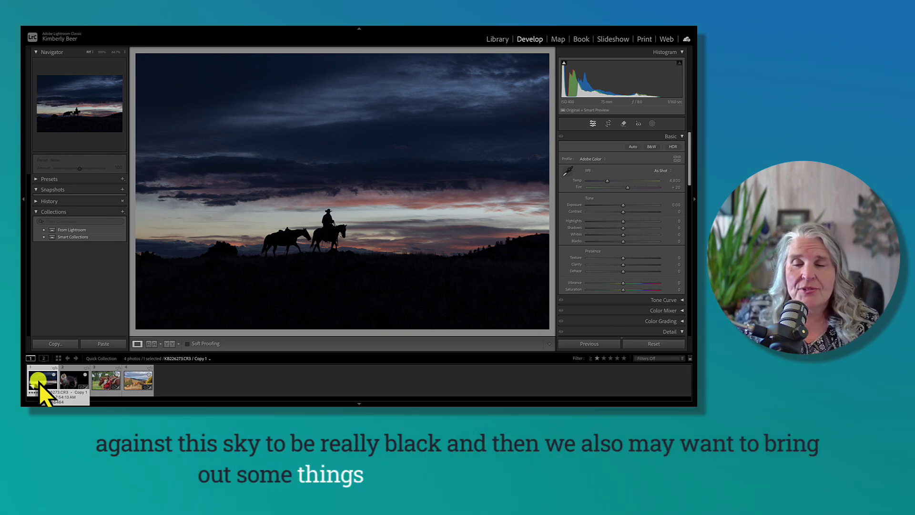
{"action": "left_click", "coordinate": [52, 376]}
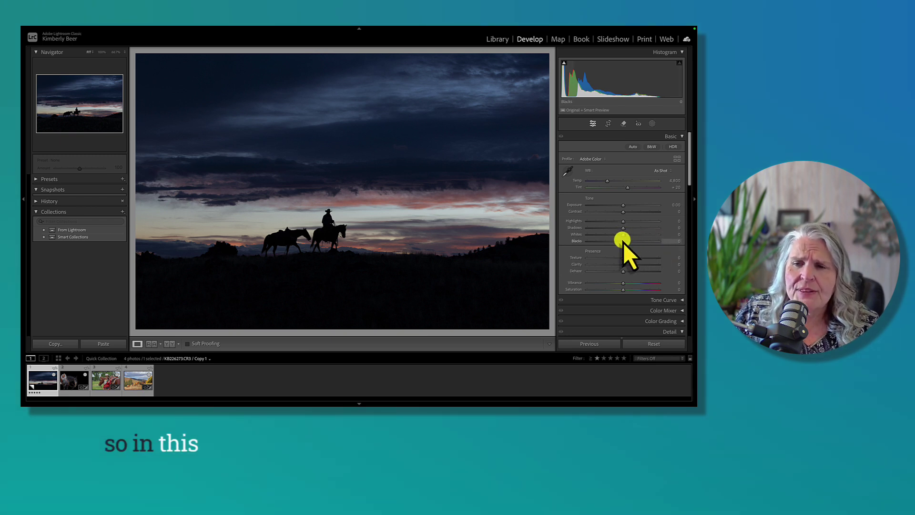
{"action": "left_click_drag", "start_coordinate": [623, 220], "coordinate": [605, 245]}
{"action": "double_click", "coordinate": [611, 222]}
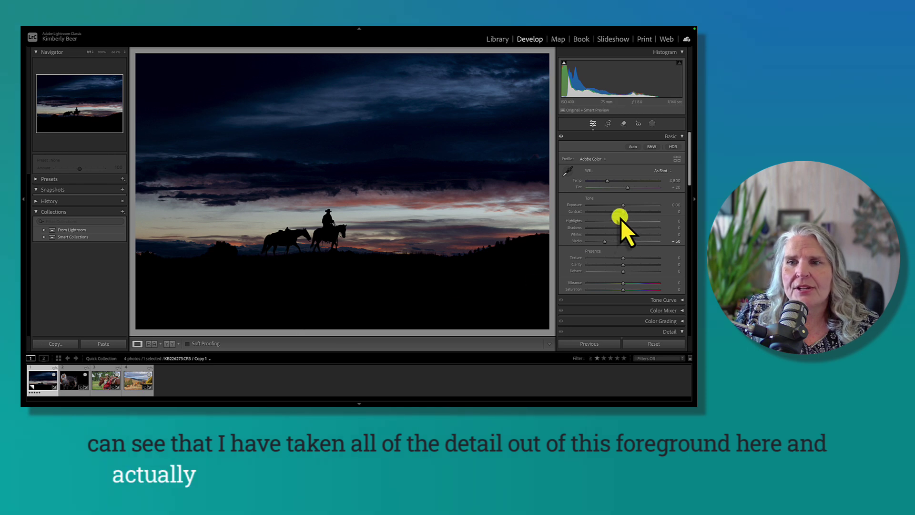
Raise the sunset photo's Shadows to +47 and show the side-by-side before and after comparison.
{"action": "left_click_drag", "start_coordinate": [628, 228], "coordinate": [641, 244]}
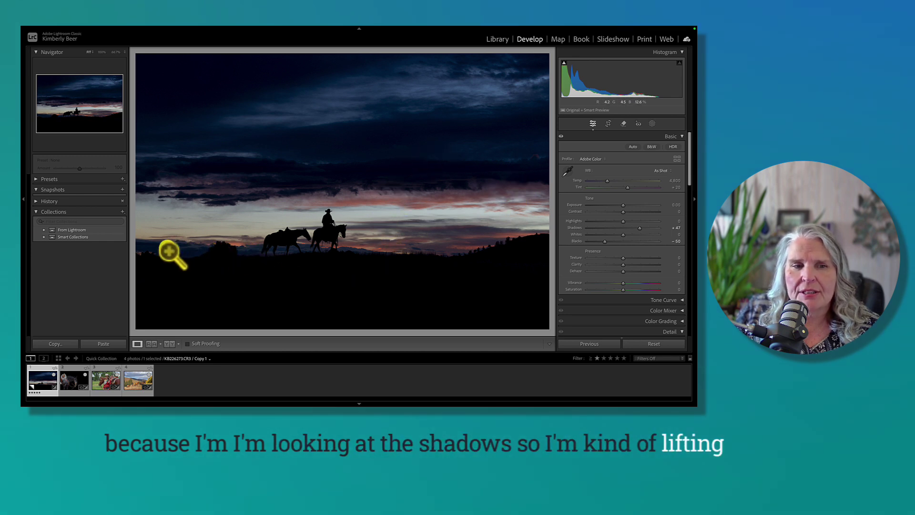
{"action": "left_click", "coordinate": [168, 345]}
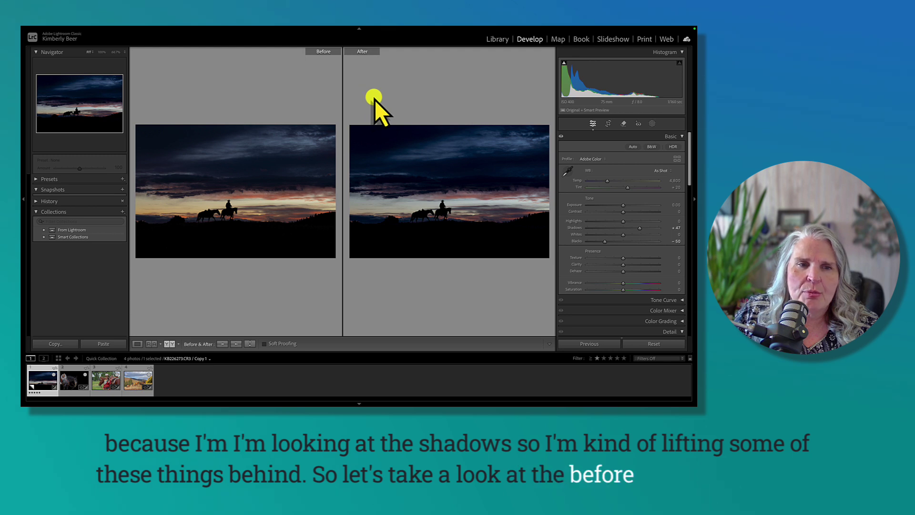